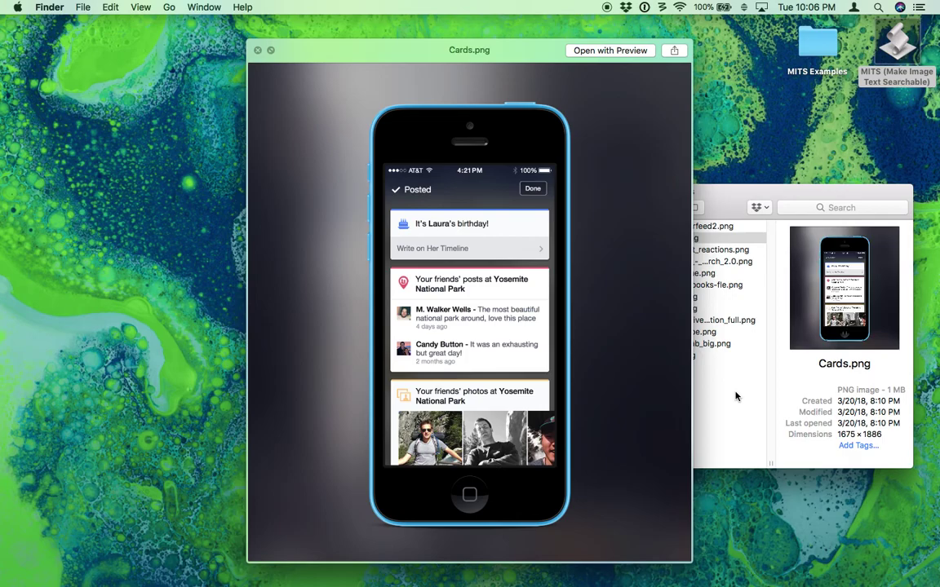
# Preview the App Mockups images from Cards.png down to ios-notebooks-fle.png, and close the preview
pyautogui.press('Down')
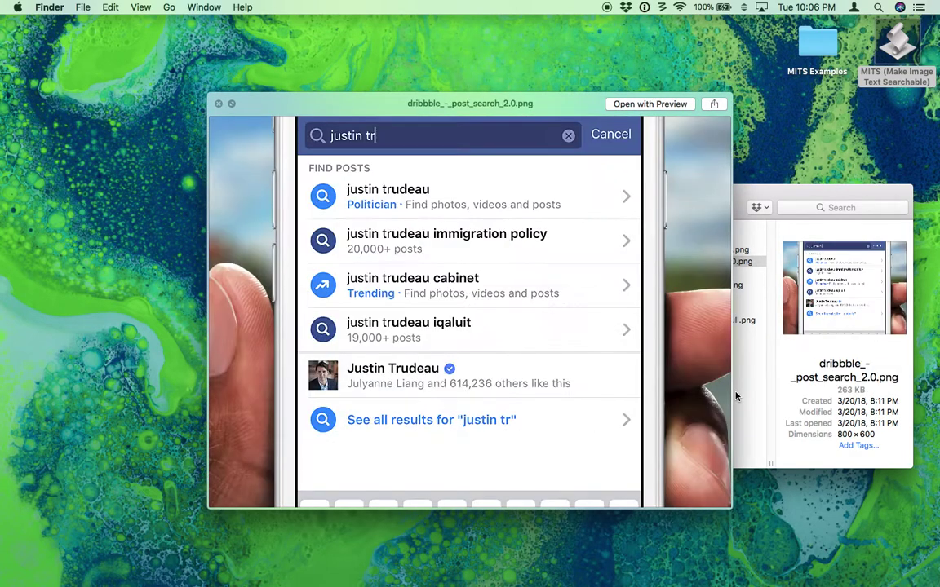
pyautogui.press('Down')
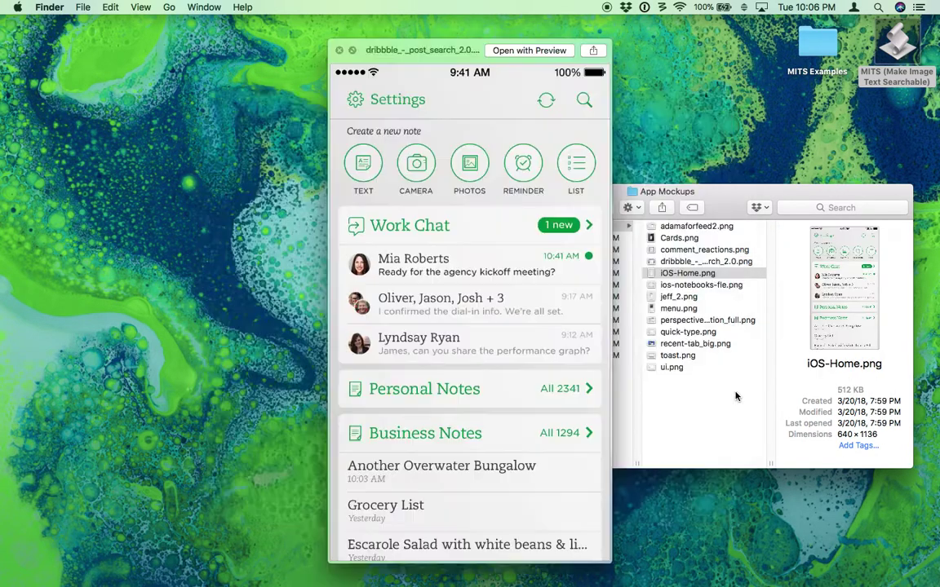
pyautogui.press('Down')
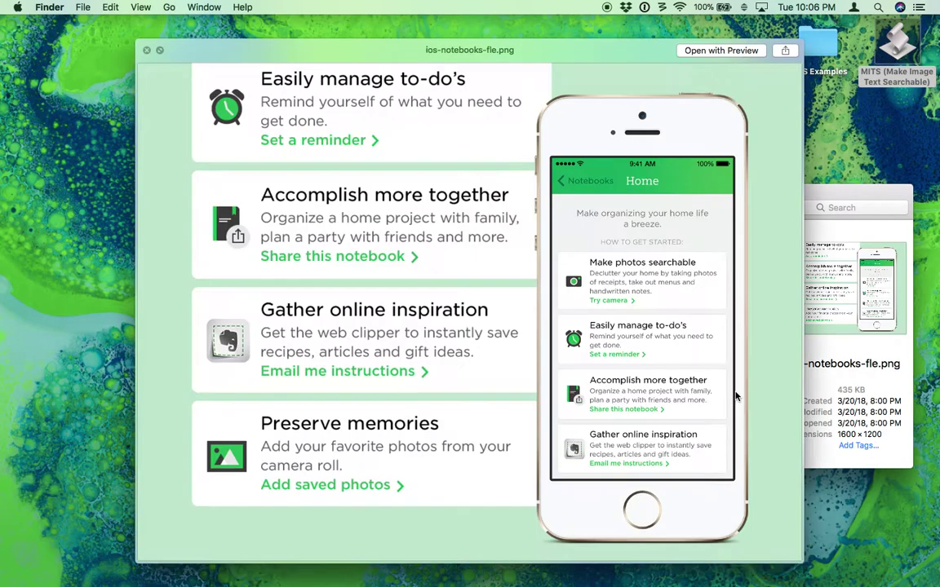
pyautogui.press('space')
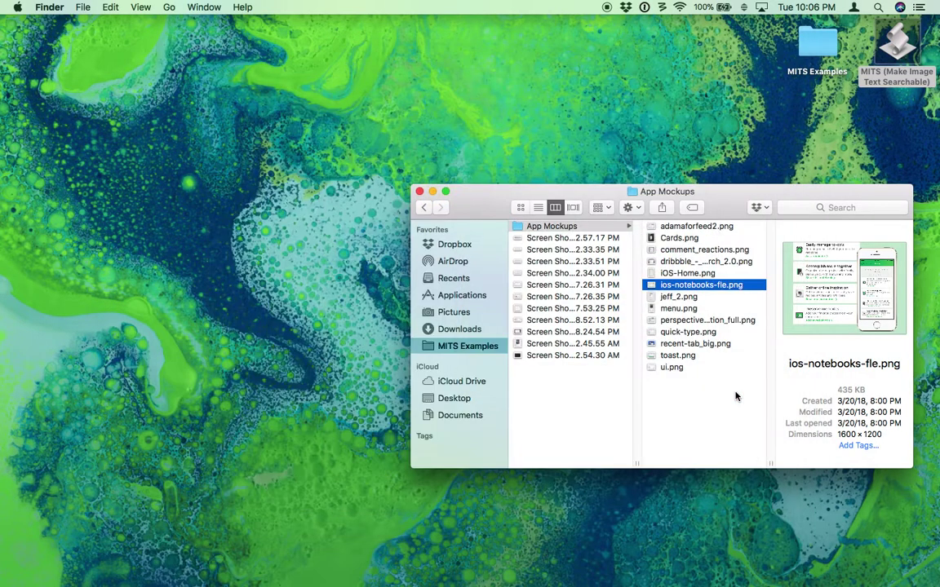
# Select Screen Shot 2018-01-29 at 2.34.00 PM in the MITS Examples folder to view its contents
pyautogui.click(605, 309)
pyautogui.click(608, 284)
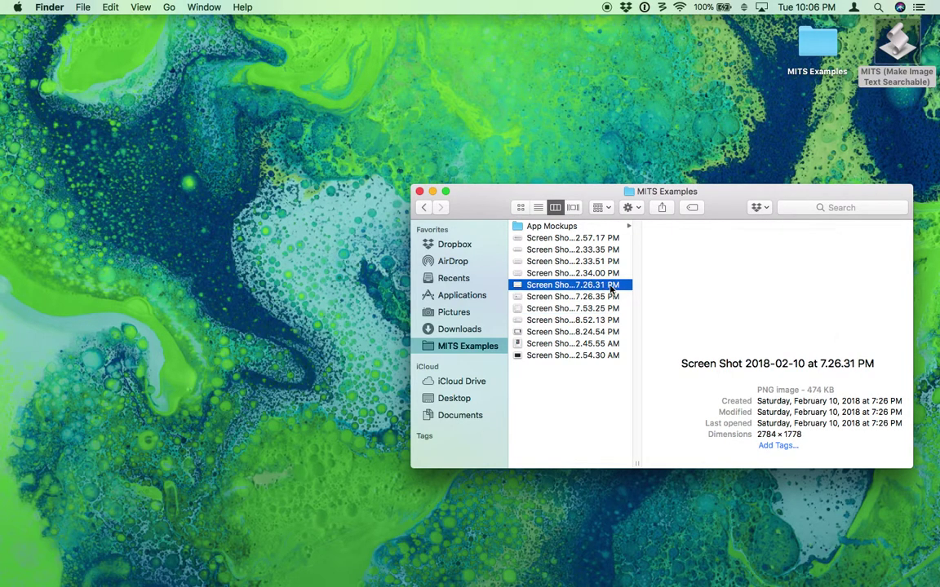
pyautogui.click(614, 275)
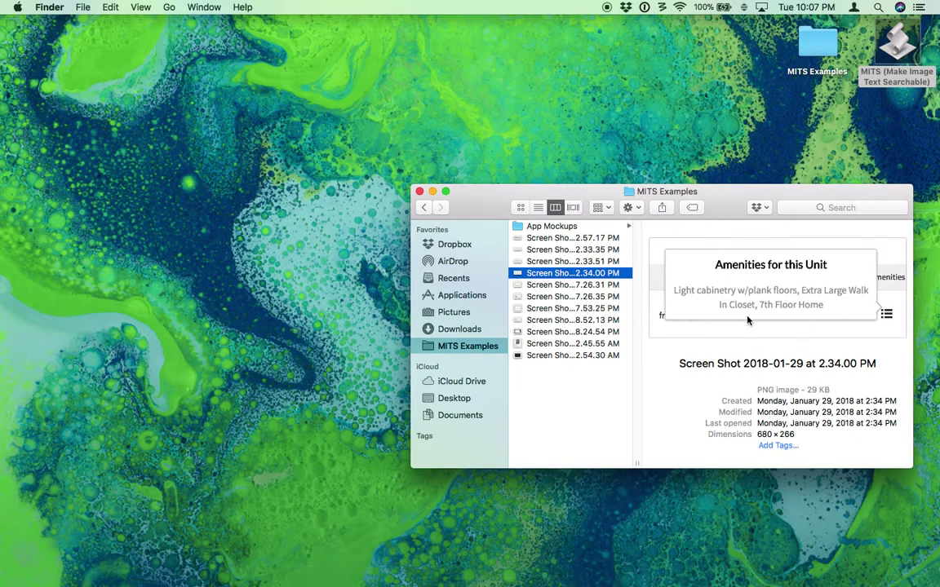
# Search the Mac for "amenities" with Spotlight, and dismiss the search
pyautogui.press('super+space')
pyautogui.write('amenities')
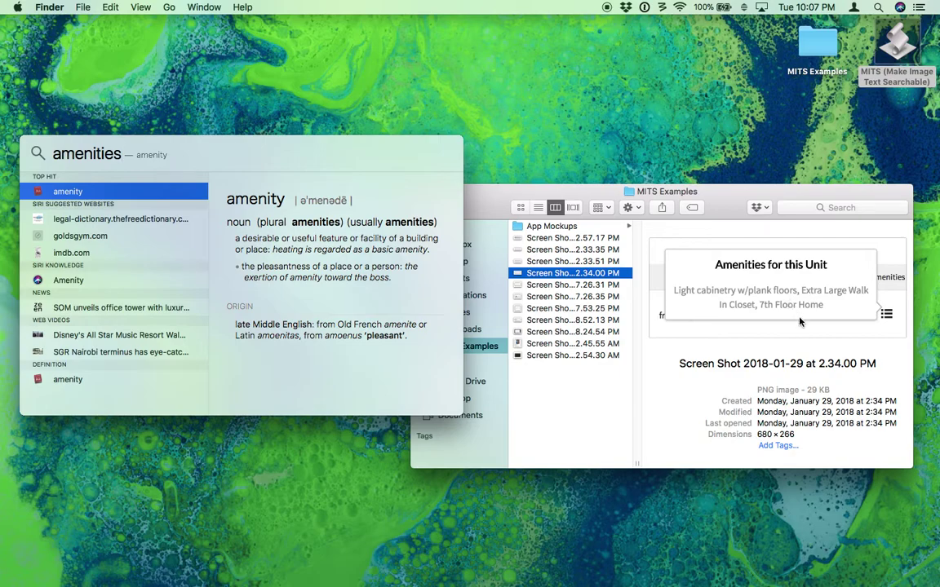
pyautogui.press('Escape')
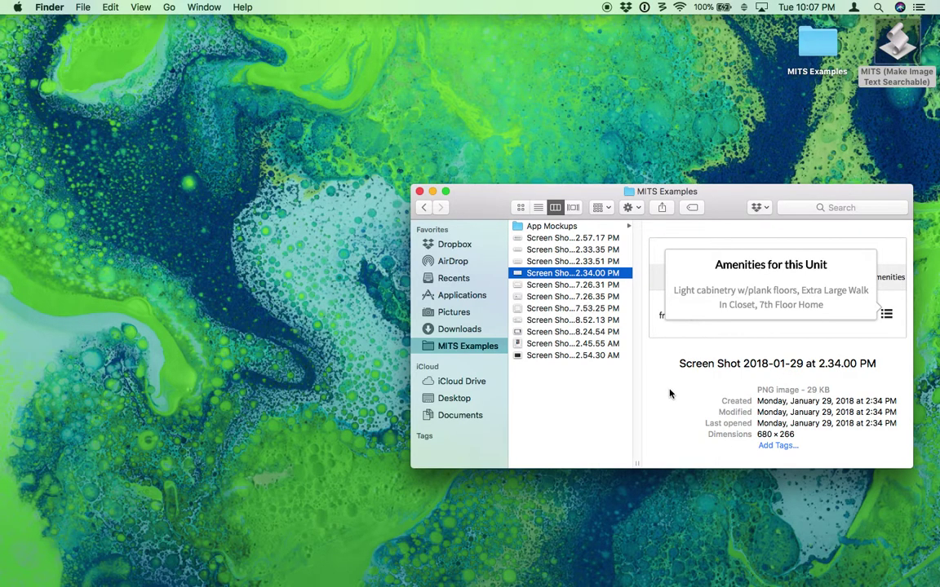
# Try a test comment "jasjasdjfjsj" in the selected screenshot's file info, clear it and close the info window
pyautogui.press('super+i')
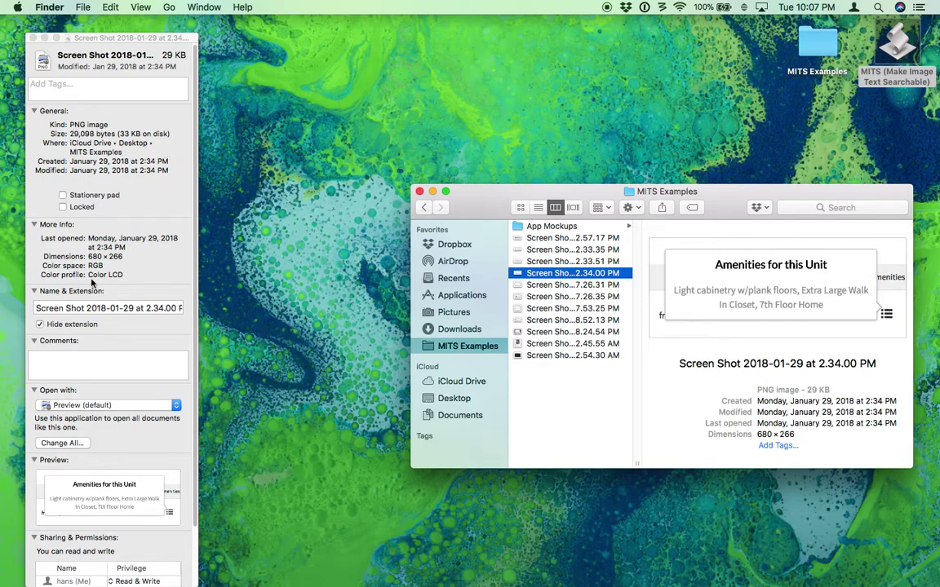
pyautogui.click(64, 364)
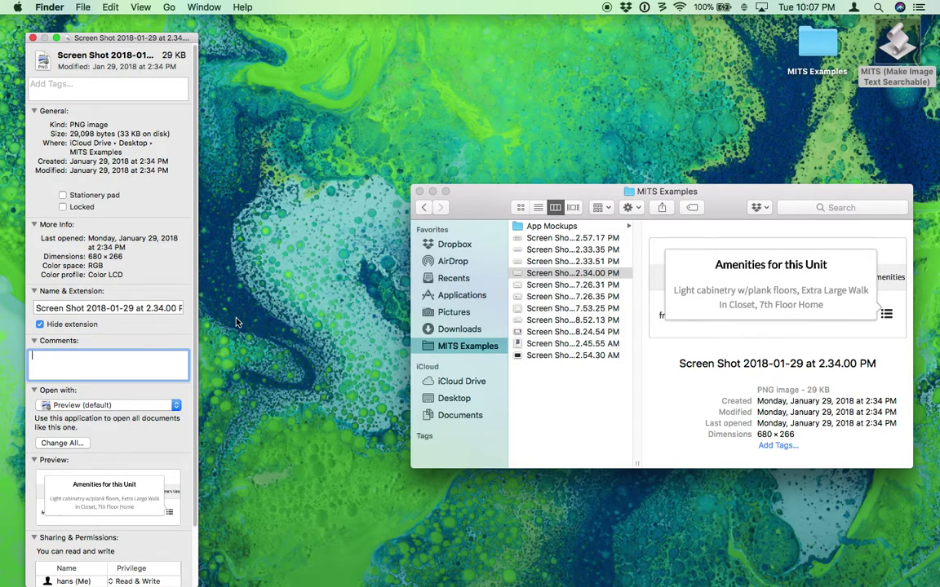
pyautogui.write('jasjasdjfjsj')
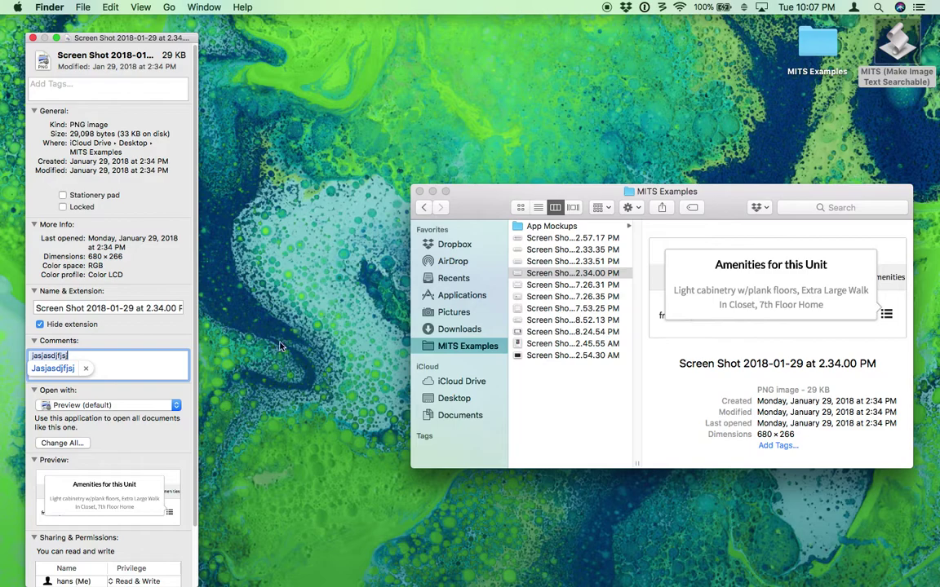
pyautogui.press('BackSpace')
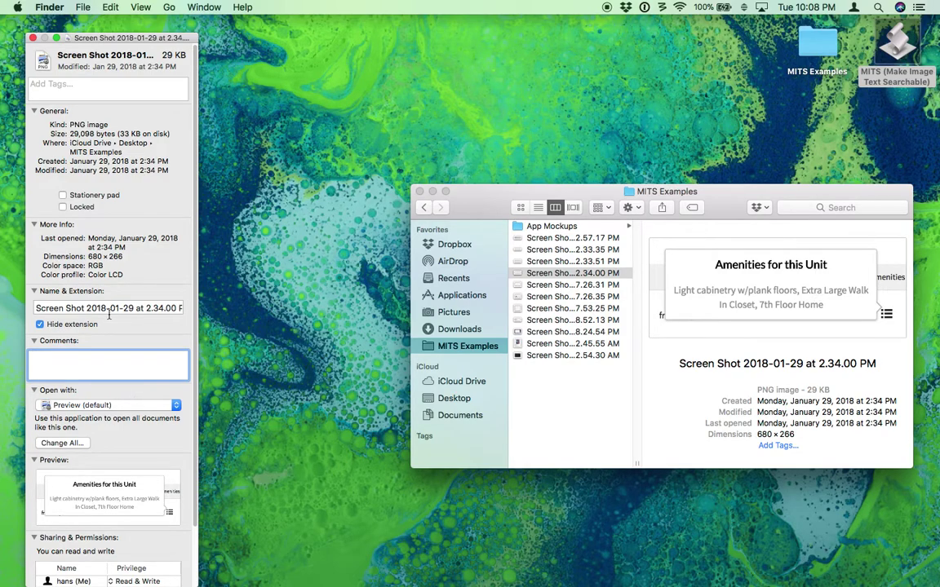
pyautogui.click(32, 37)
# Run the MITS (Make Image Text Searchable) app on the PNG images in the MITS Examples folder
pyautogui.doubleClick(895, 39)
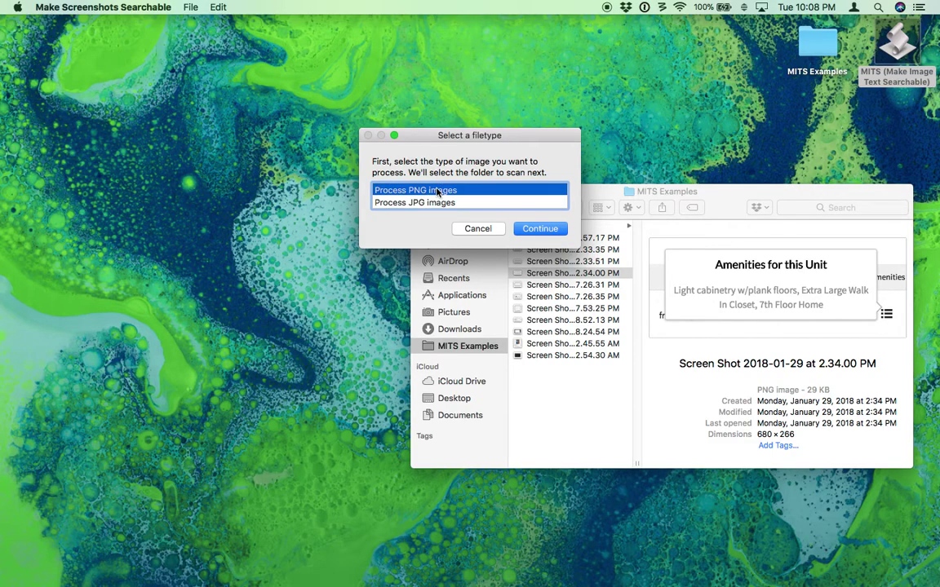
pyautogui.click(531, 232)
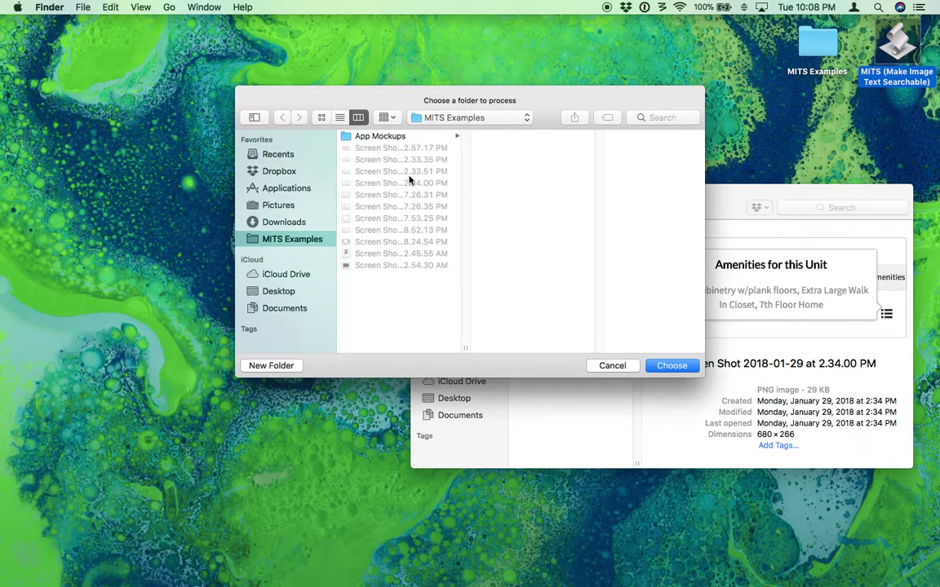
pyautogui.click(672, 366)
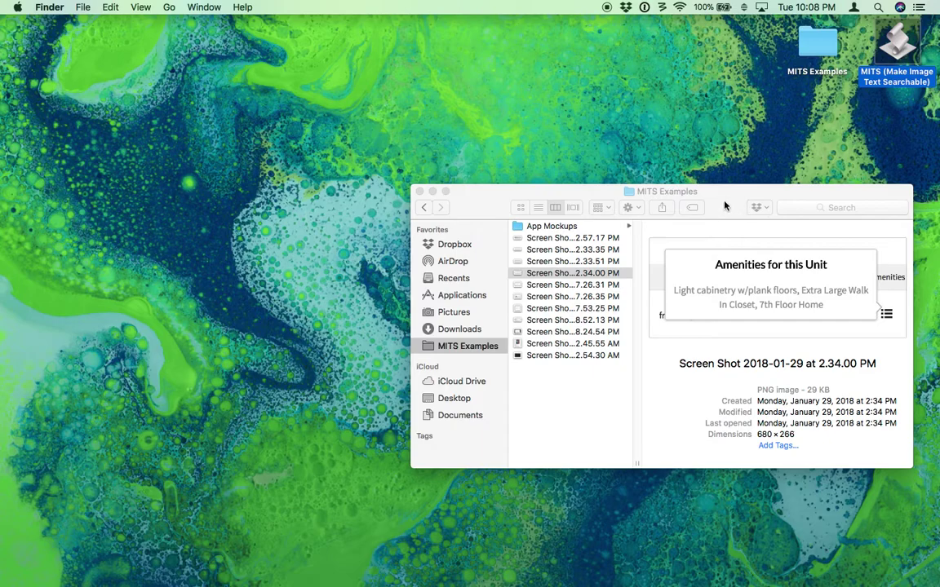
# Rearrange the MITS Examples Finder window and the processing progress window so that they do not overlap
pyautogui.moveTo(718, 203); pyautogui.dragTo(719, 315)
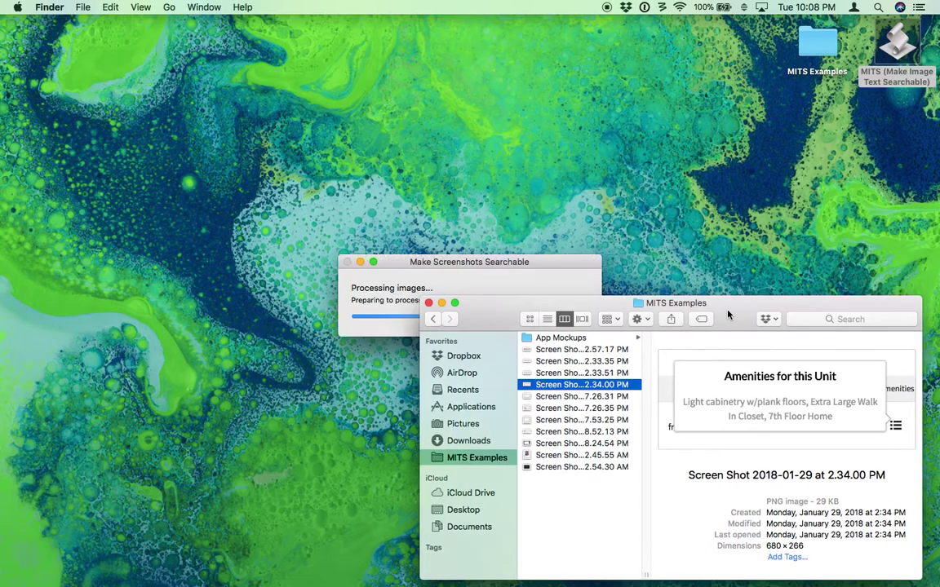
pyautogui.click(563, 266)
pyautogui.moveTo(562, 266); pyautogui.dragTo(559, 138)
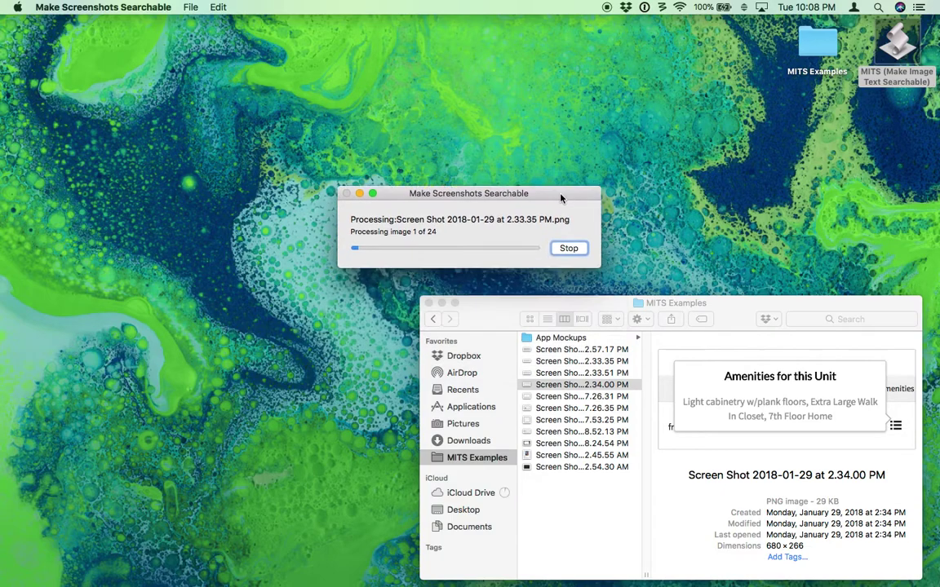
pyautogui.moveTo(605, 305); pyautogui.dragTo(600, 262)
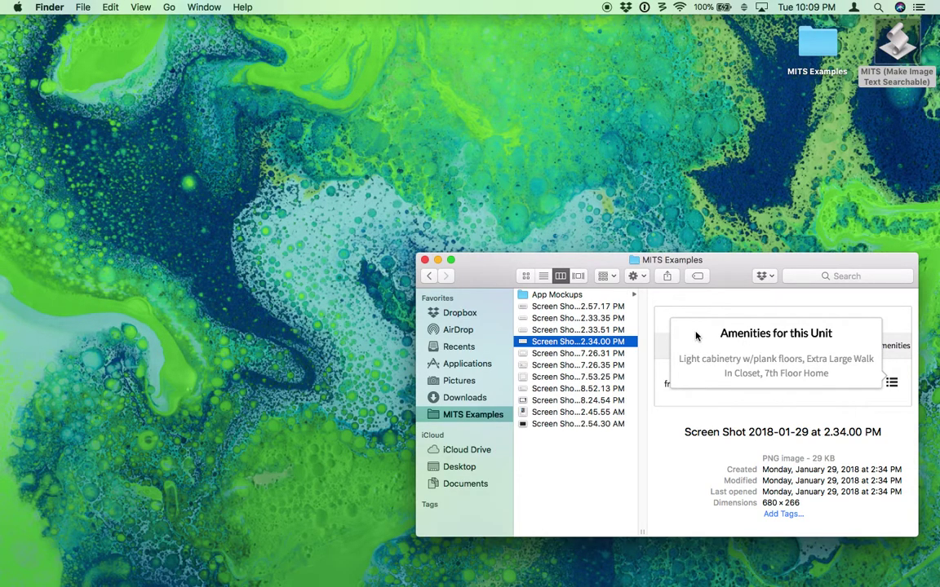
# Search Spotlight for "amenities" again and preview the 2.34.00 PM and 2.33.35 PM screenshot results
pyautogui.press('super+space')
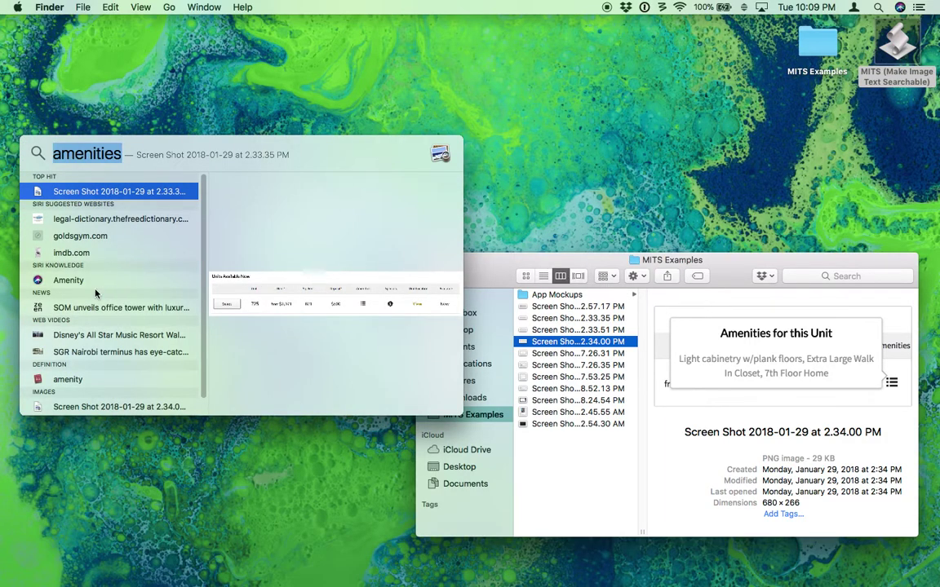
pyautogui.scroll(-2, 98, 244)
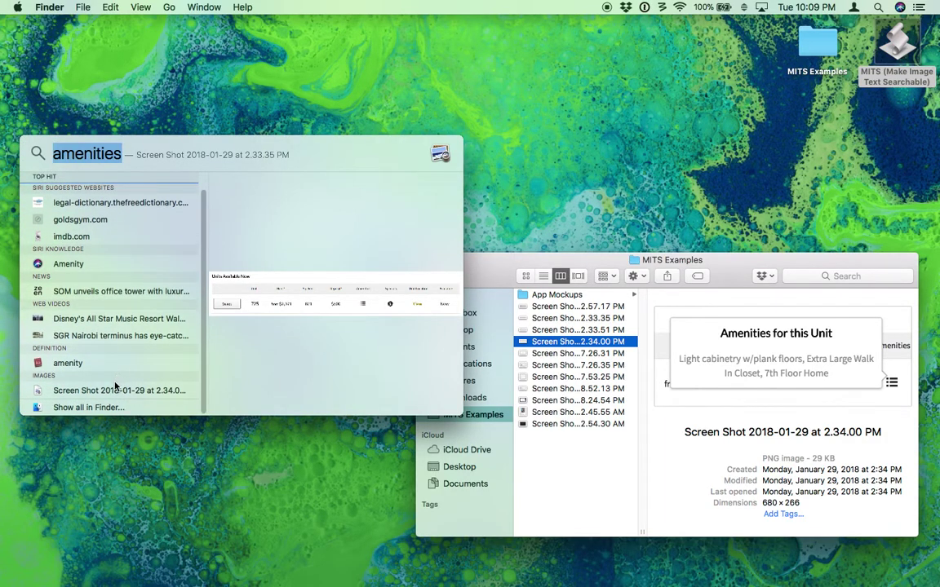
pyautogui.click(110, 390)
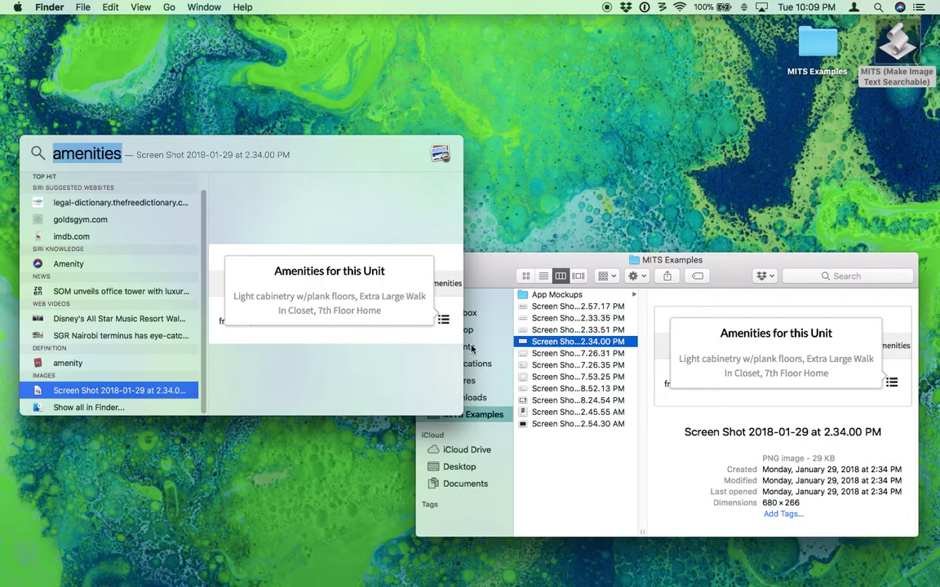
pyautogui.scroll(2, 140, 237)
pyautogui.click(149, 191)
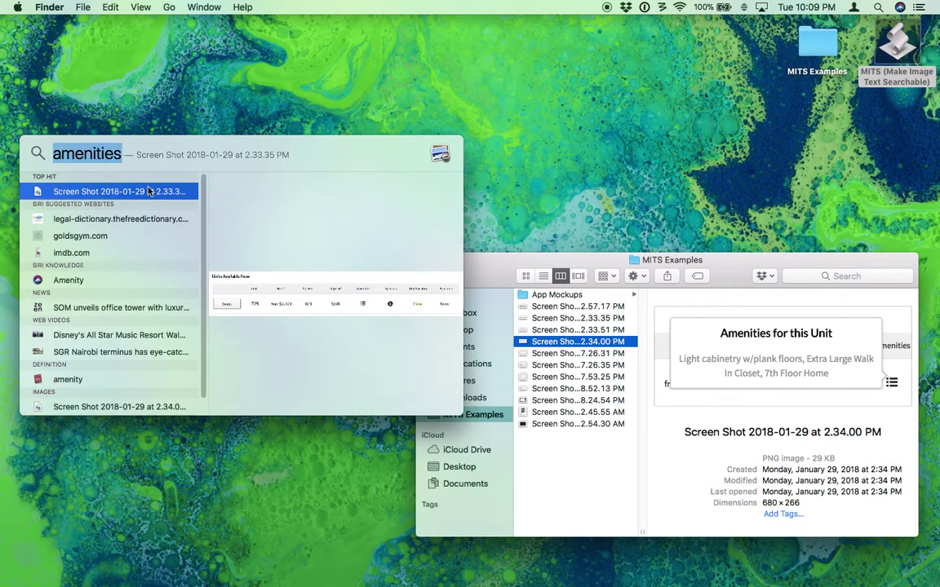
# Open the 2.33.35 PM screenshot result in Preview to examine it, close it and return to the MITS Examples Finder window
pyautogui.press('Return')
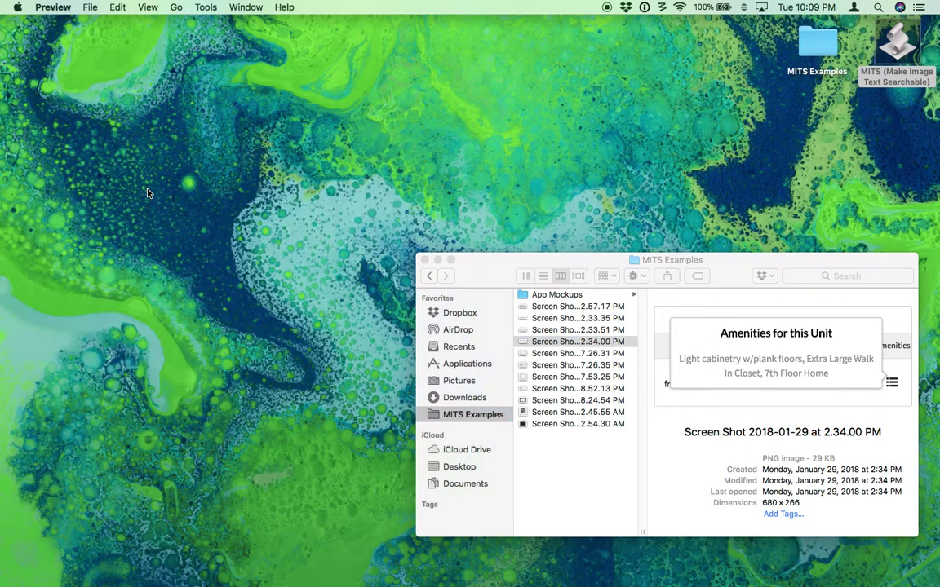
pyautogui.moveTo(633, 138); pyautogui.dragTo(363, 56)
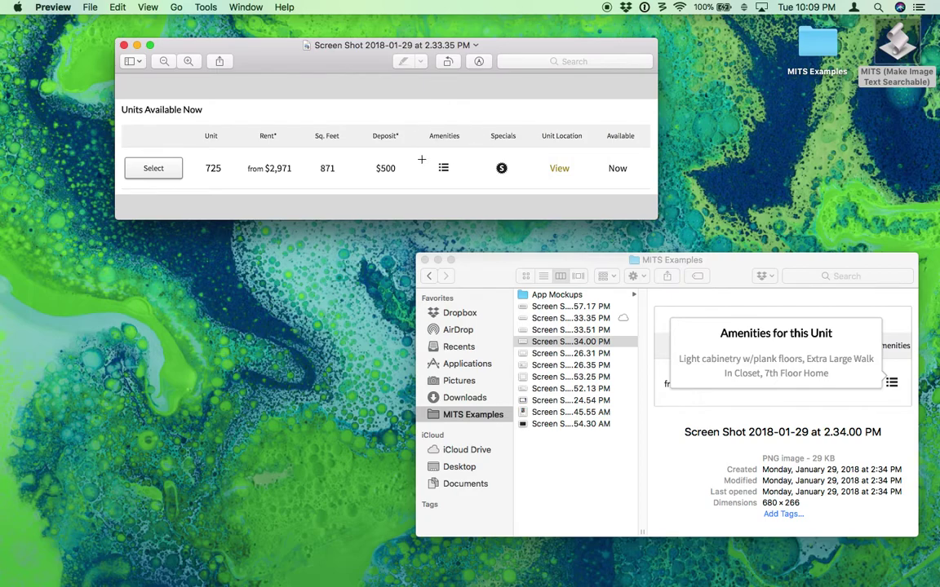
pyautogui.click(124, 45)
pyautogui.click(480, 259)
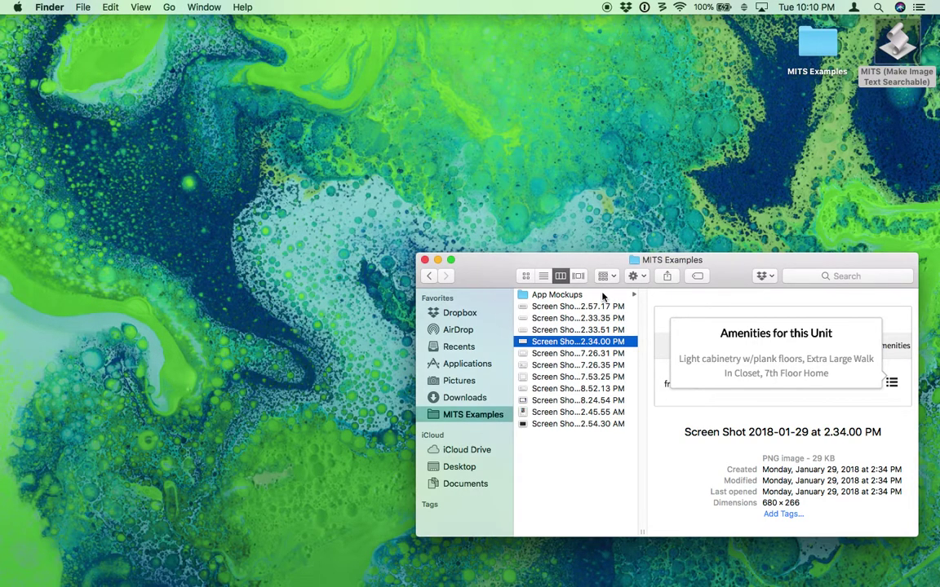
# Open the file info of the 2.34.00 PM screenshot and read through the recognized text in its comments
pyautogui.press('super+i')
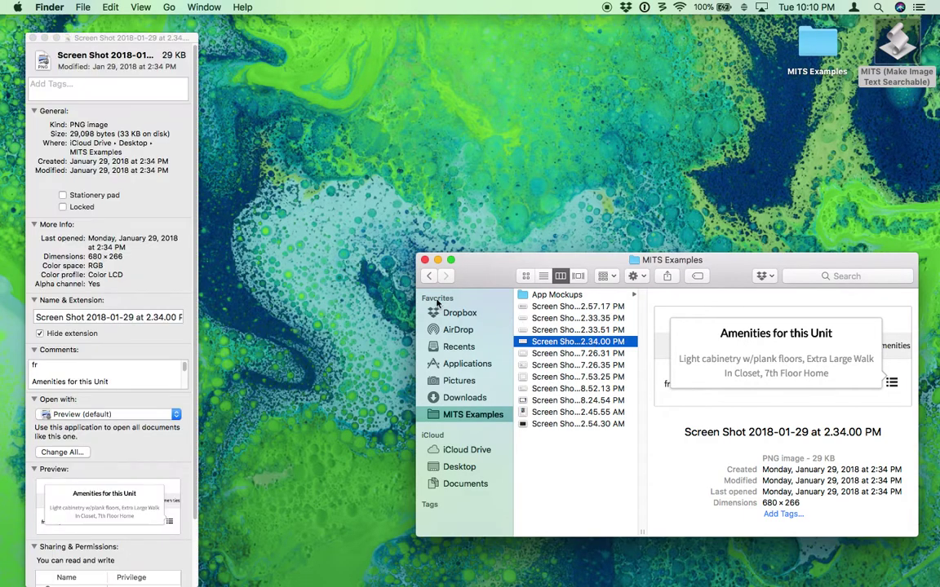
pyautogui.scroll(-1, 131, 374)
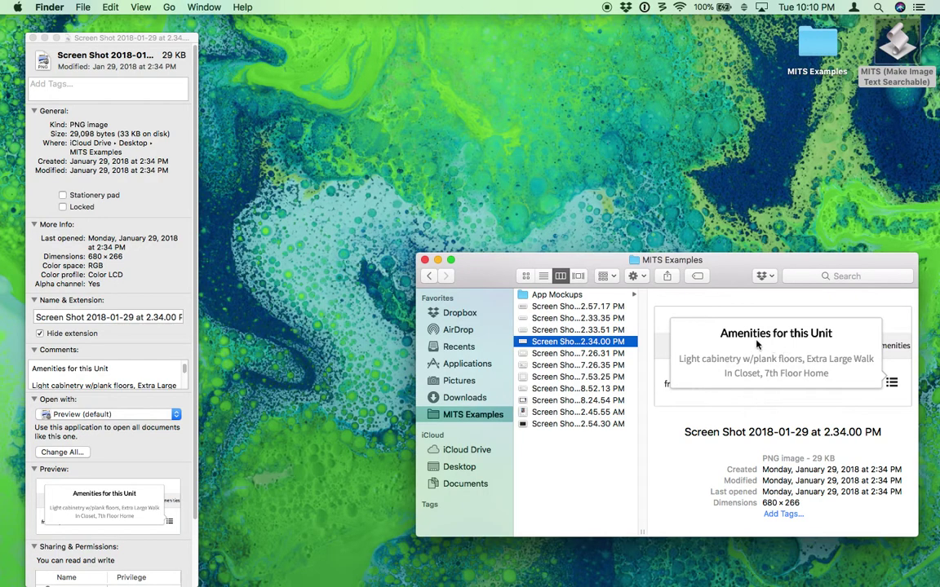
pyautogui.scroll(-2, 106, 377)
pyautogui.scroll(-2, 127, 385)
pyautogui.scroll(4, 126, 385)
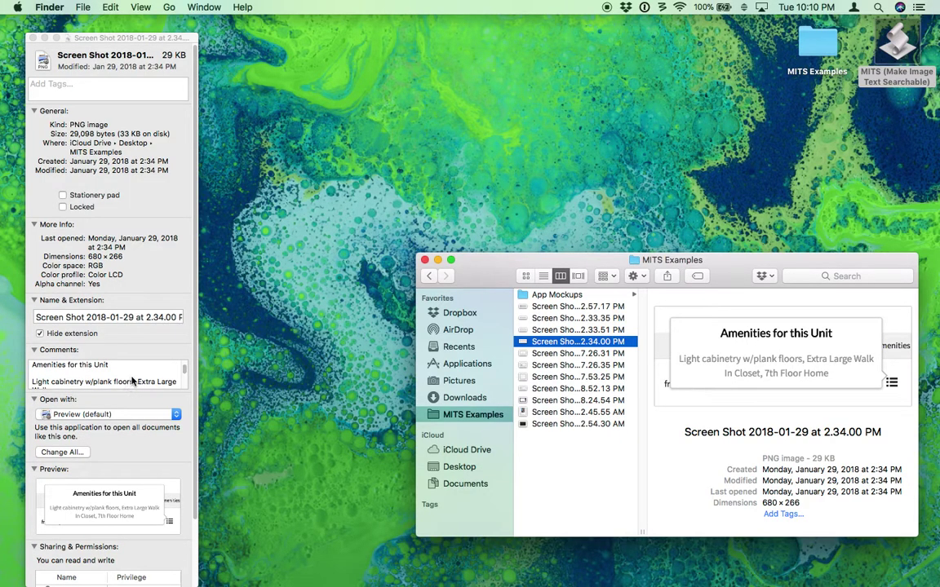
# Examine the comments of the 7.26.31 PM screenshot and of comment_reactions.png in App Mockups, and close the info window
pyautogui.click(598, 353)
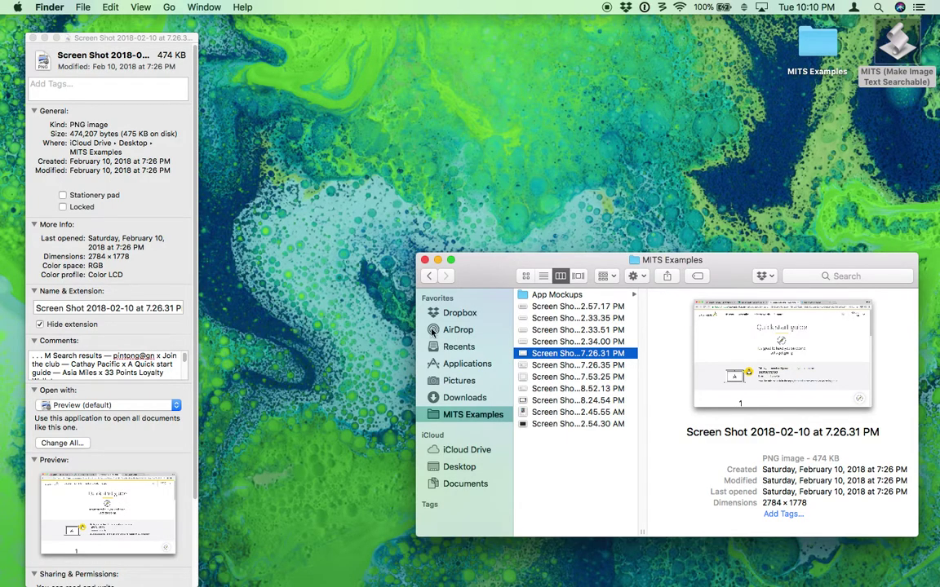
pyautogui.click(558, 295)
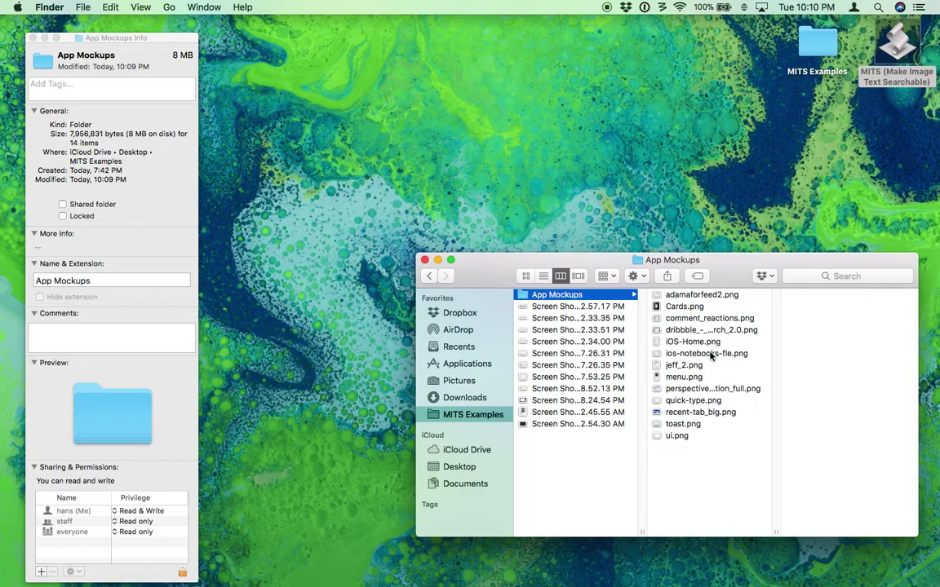
pyautogui.click(723, 323)
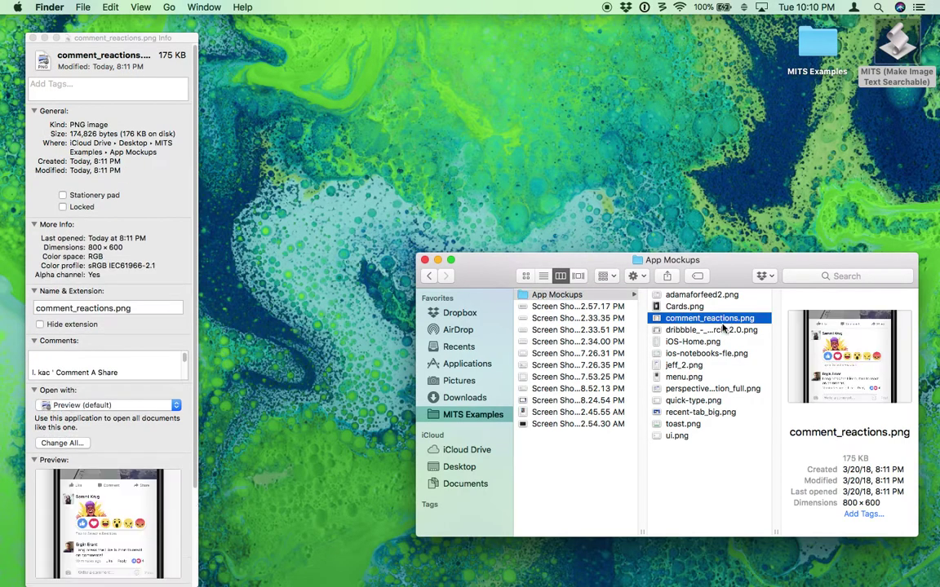
pyautogui.scroll(-5, 160, 371)
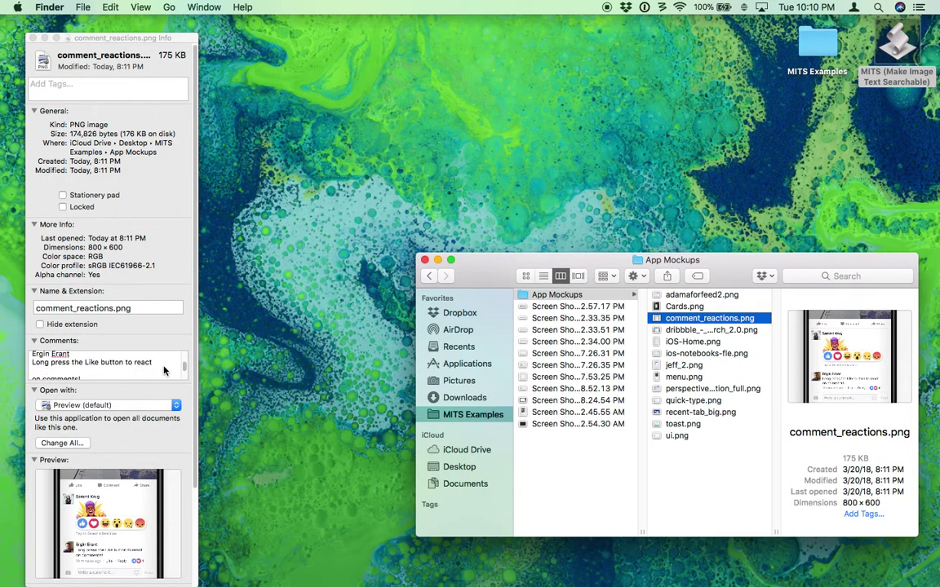
pyautogui.click(31, 38)
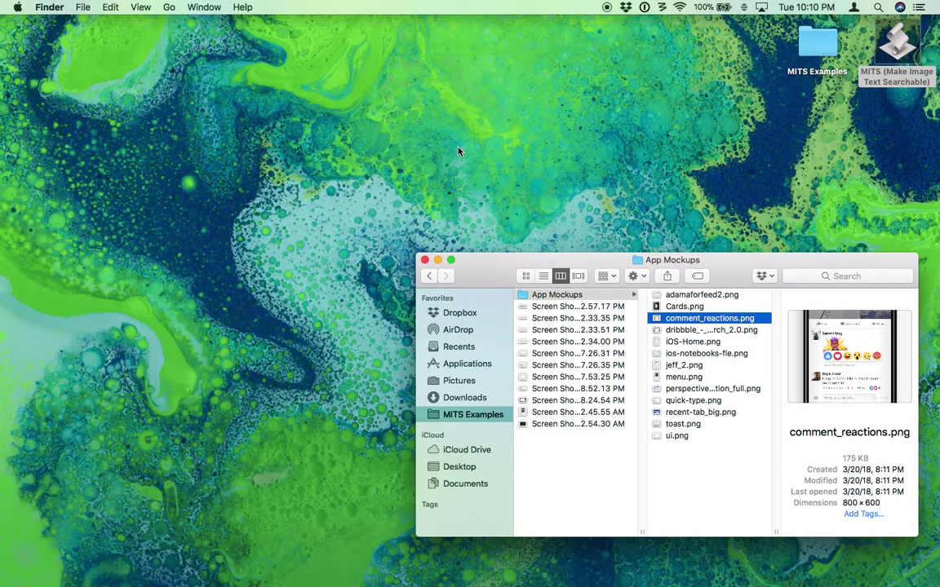